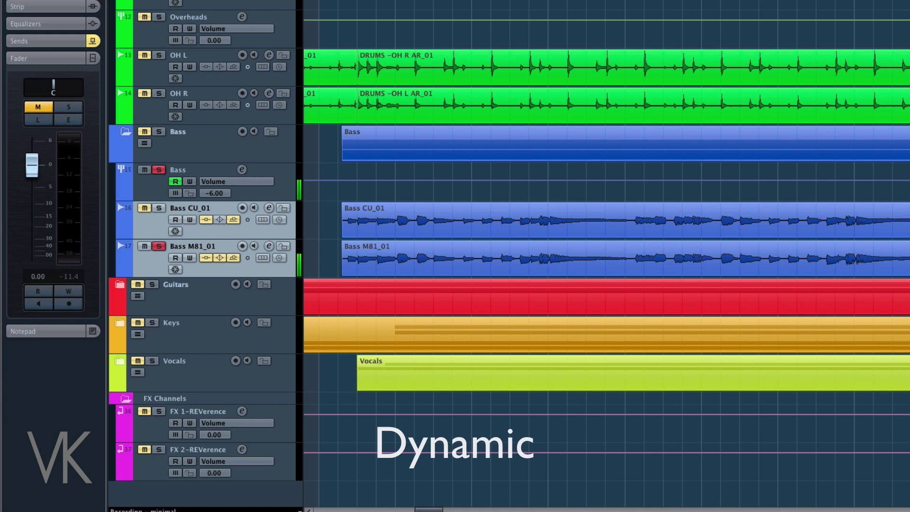
Solo the Bass CU_01 and Bass M81_01 tracks in turn during playback to compare the two microphones.
key("s")
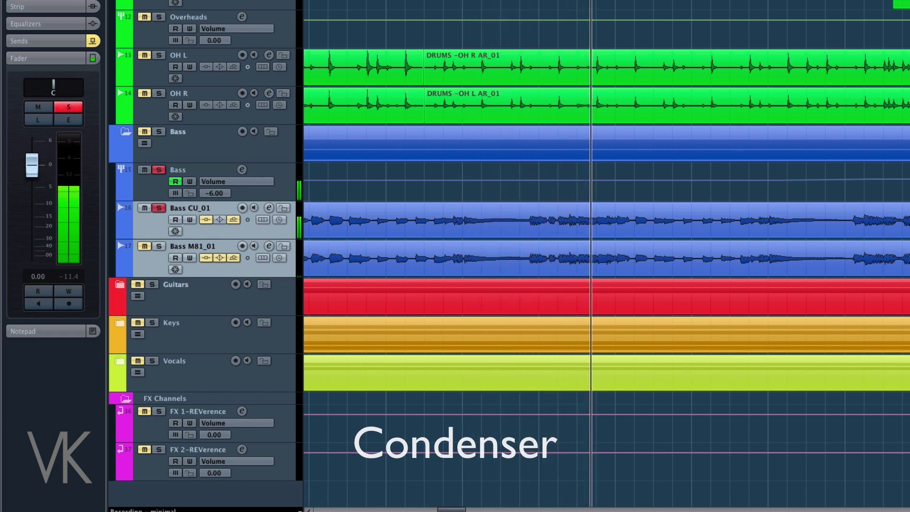
key("s")
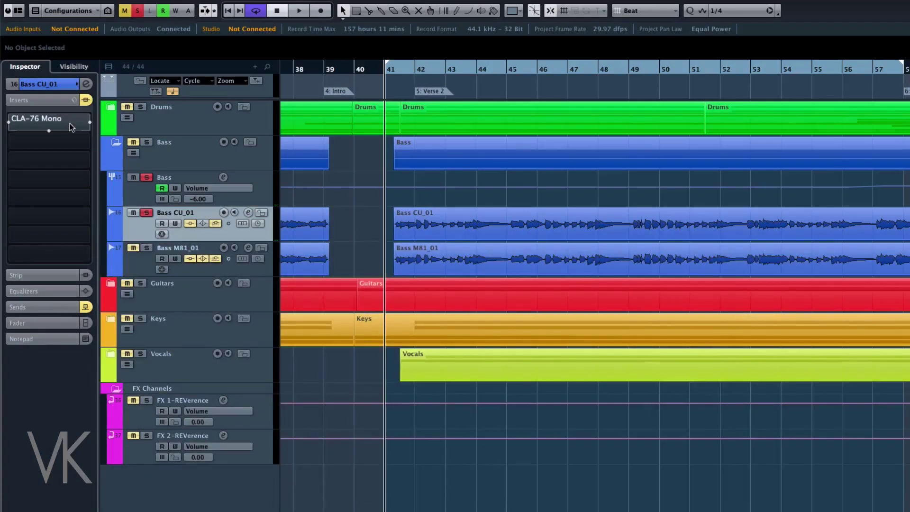
Activate the CLA-76 Mono compressor on Bass CU_01 and compare the sound with it off and on during playback.
left_click(71, 126)
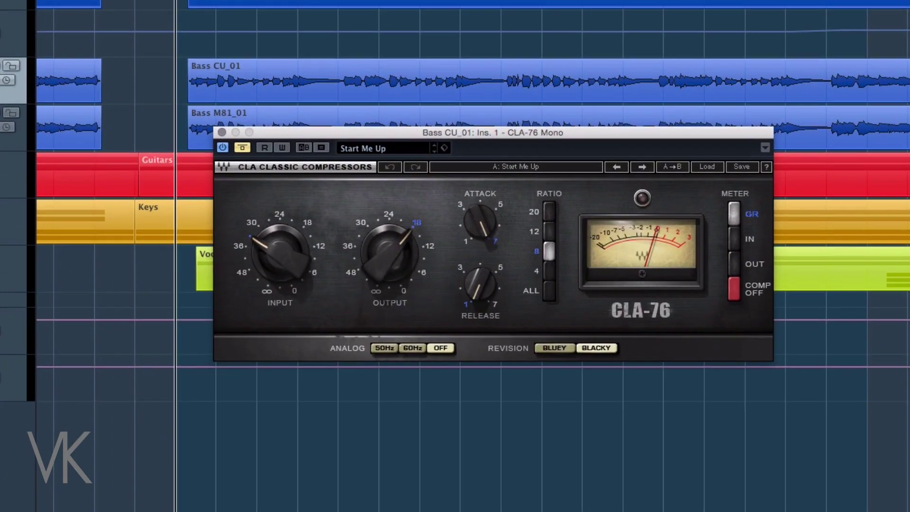
left_click_drag(260, 135, 263, 110)
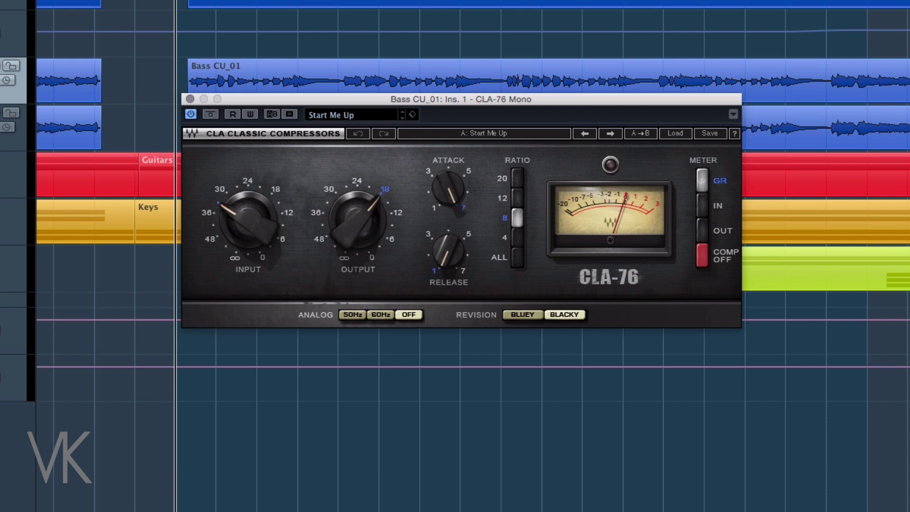
key("space")
left_click(191, 114)
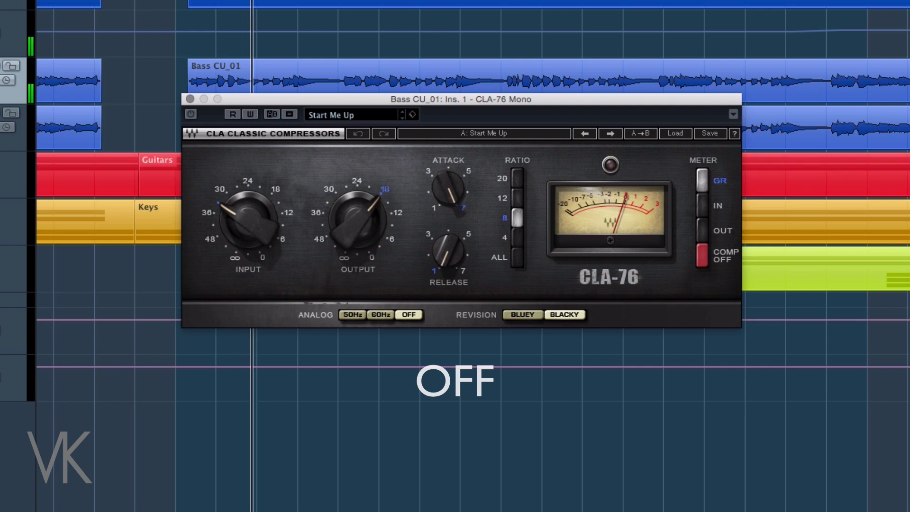
left_click(191, 114)
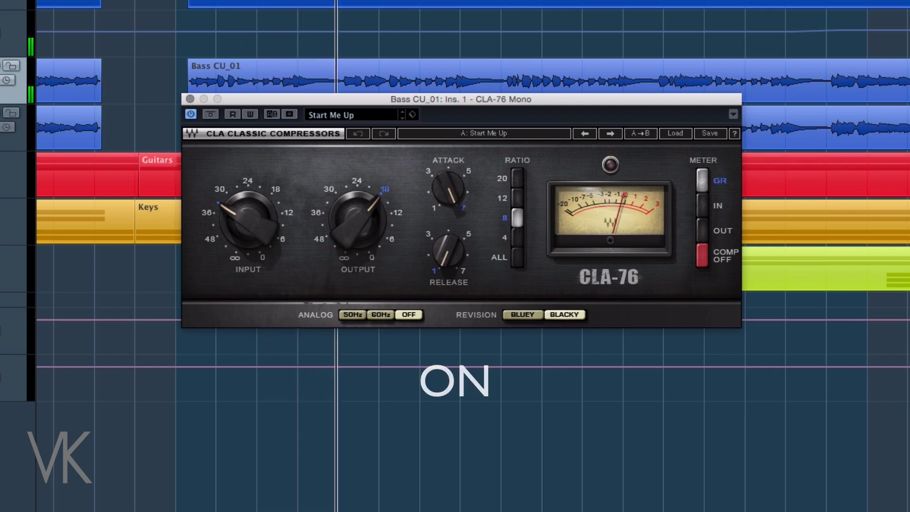
left_click(191, 113)
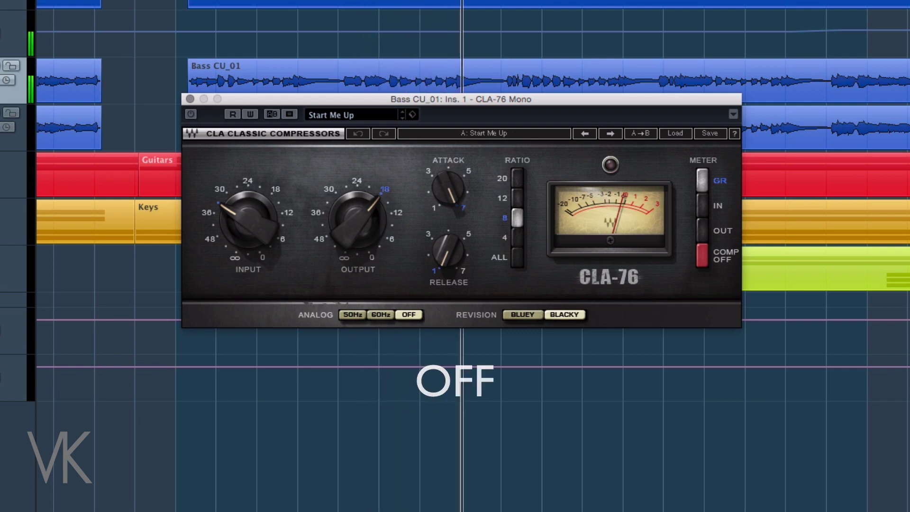
left_click(190, 114)
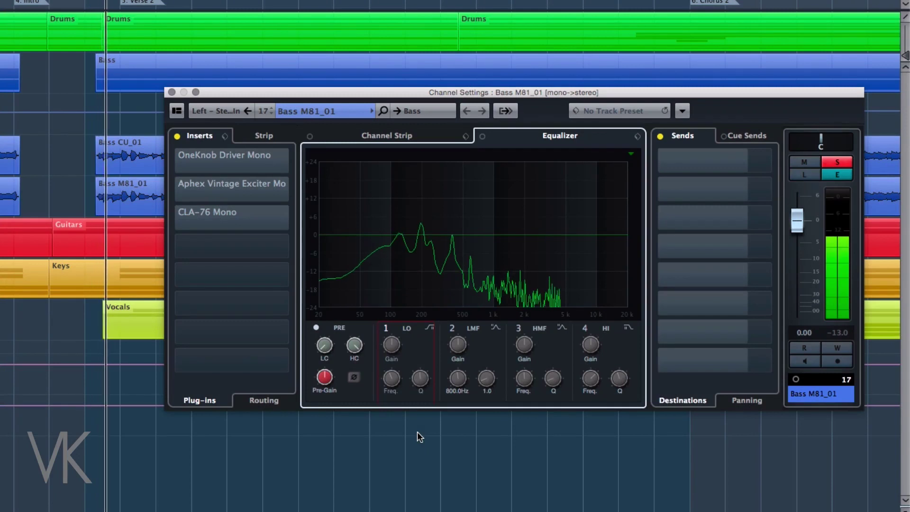
Enable the low equalizer band on Bass M81_01 and activate its OneKnob Driver insert, comparing it on and off.
left_click(378, 328)
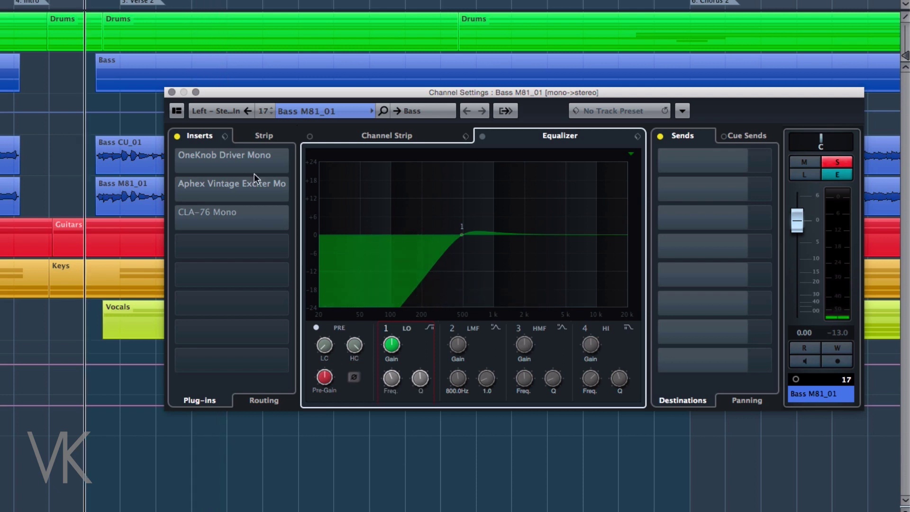
left_click(249, 160)
key("space")
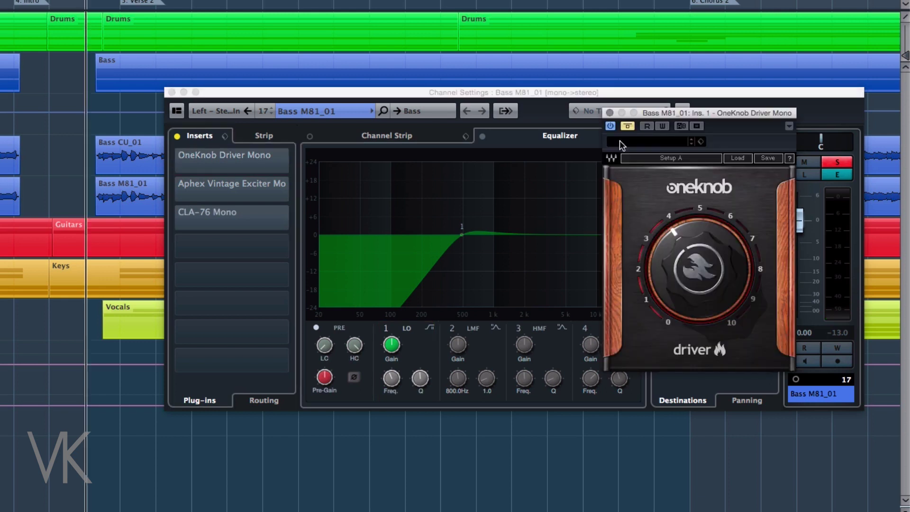
left_click(627, 126)
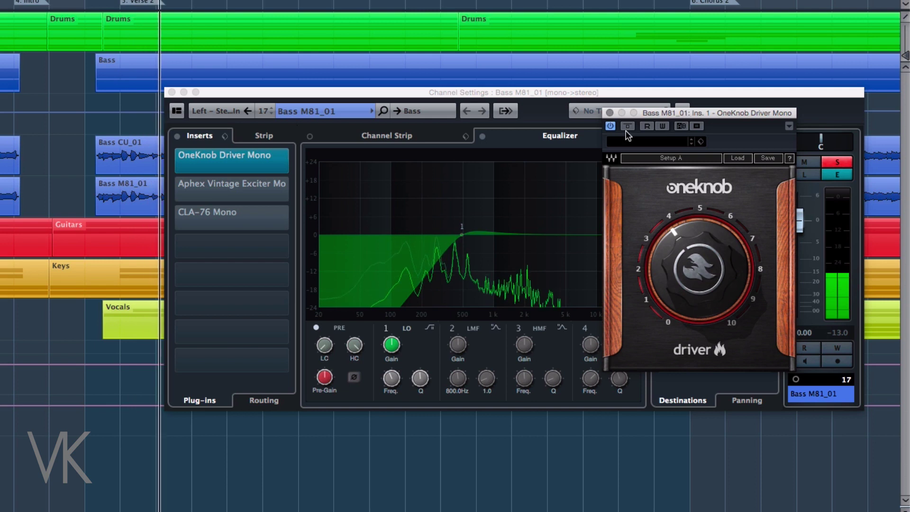
left_click(610, 126)
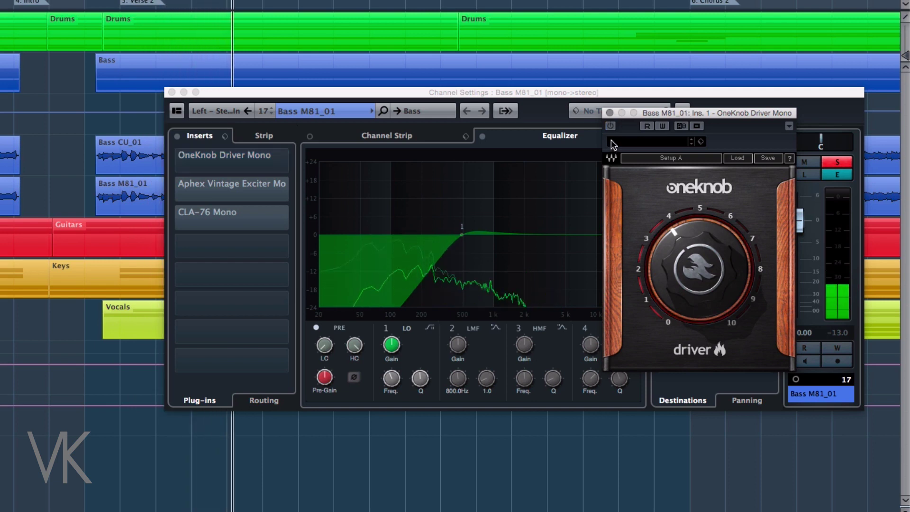
left_click(610, 126)
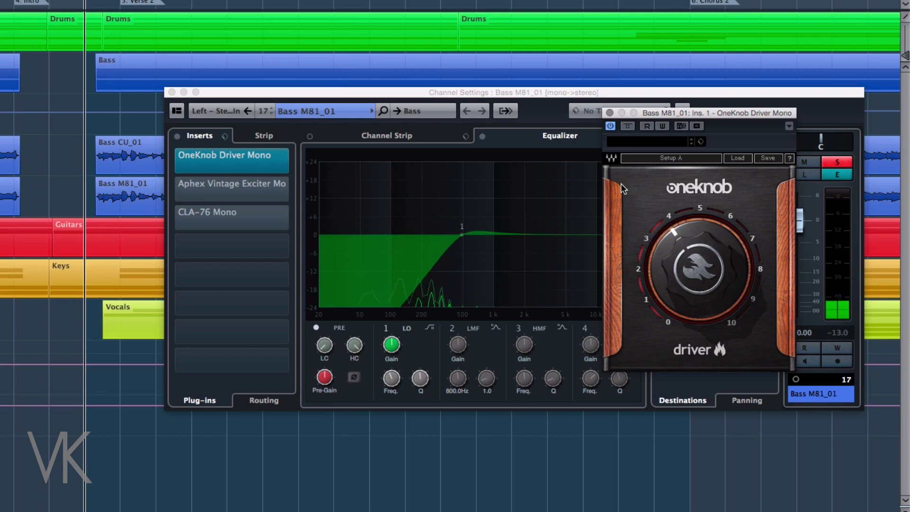
Activate the Aphex Vintage Exciter on Bass M81_01, toggling its bypass during playback to compare the sound.
left_click(264, 191)
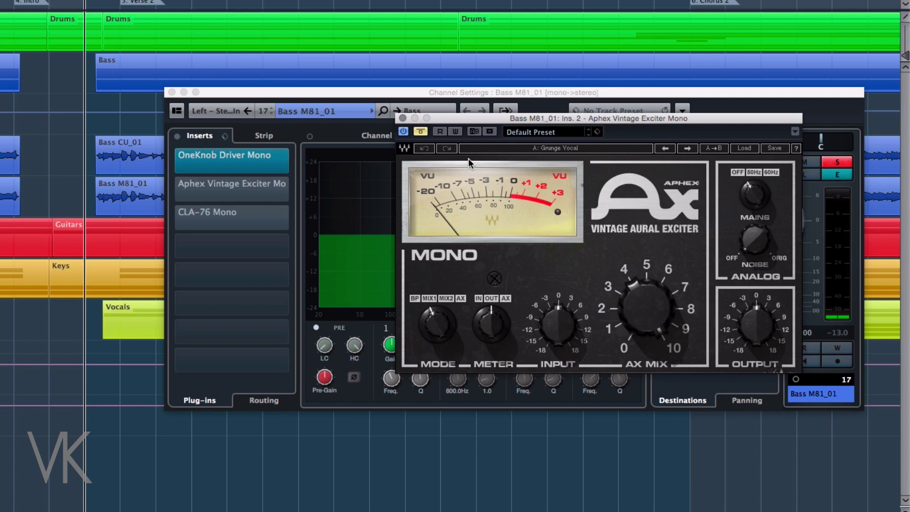
key("space")
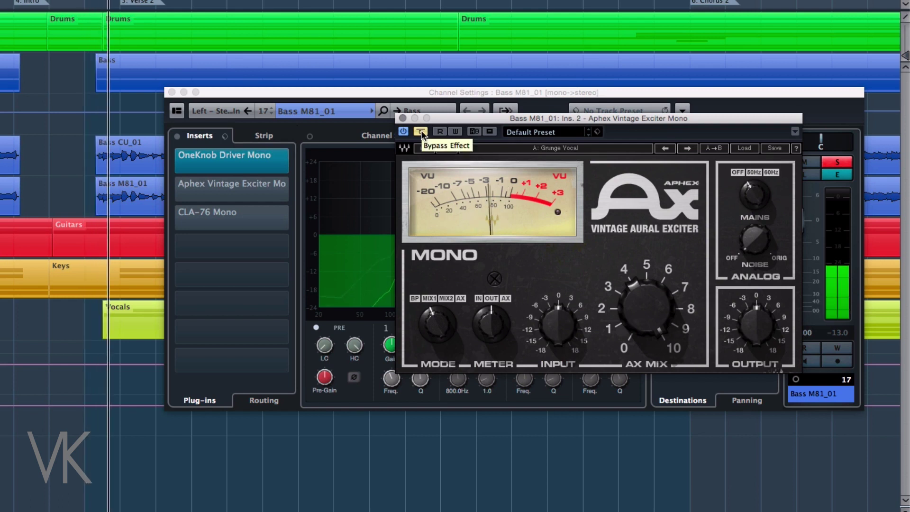
left_click(420, 133)
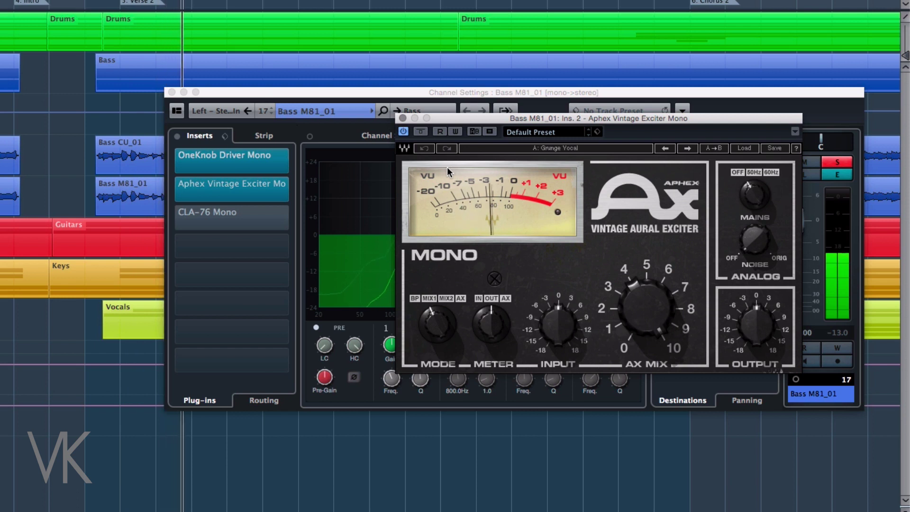
left_click(422, 133)
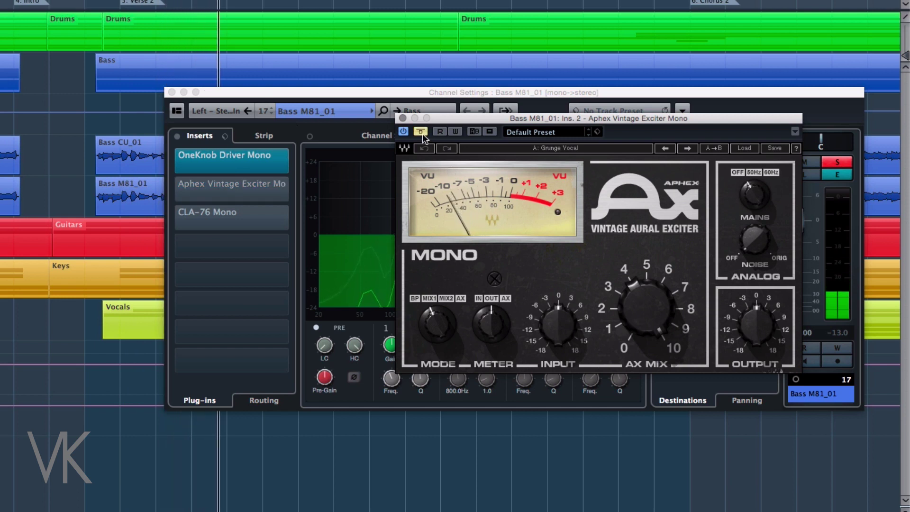
left_click(422, 134)
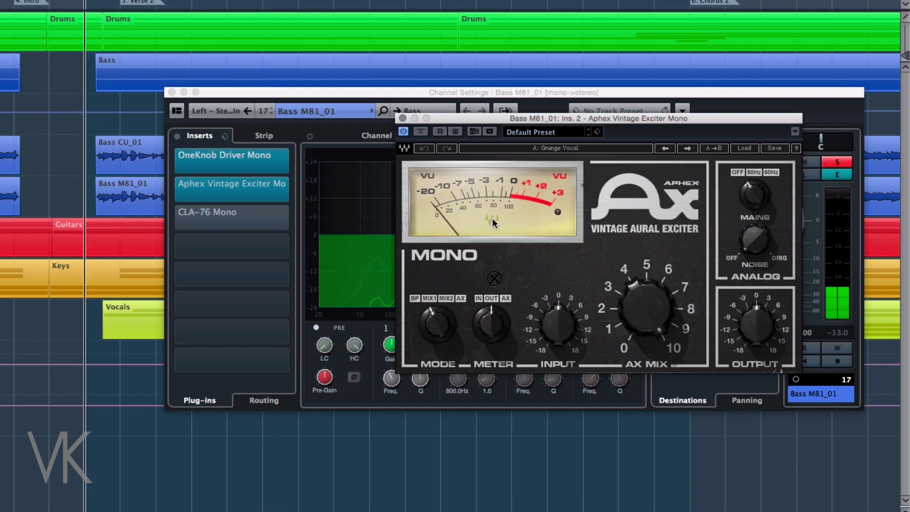
Activate the CLA-76 Mono on Bass M81_01 and audition the Blacky revision before returning it to Bluey.
left_click(250, 213)
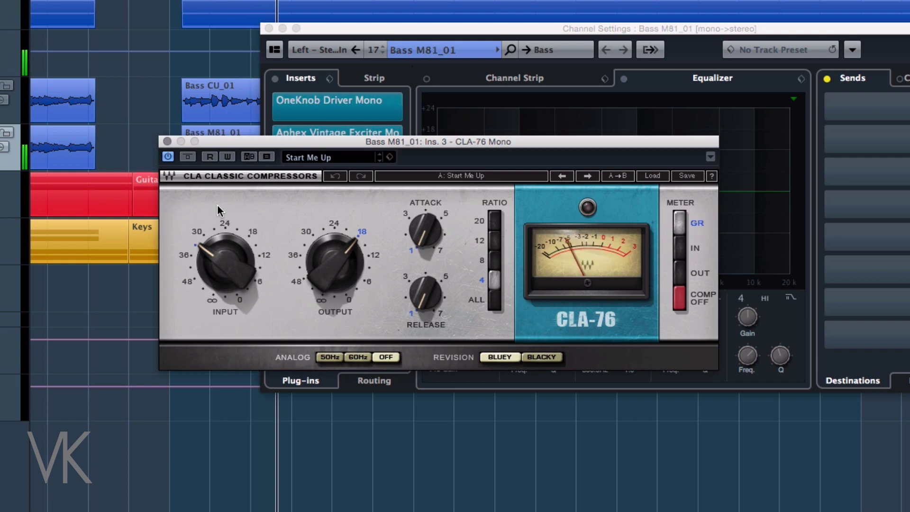
left_click(189, 156)
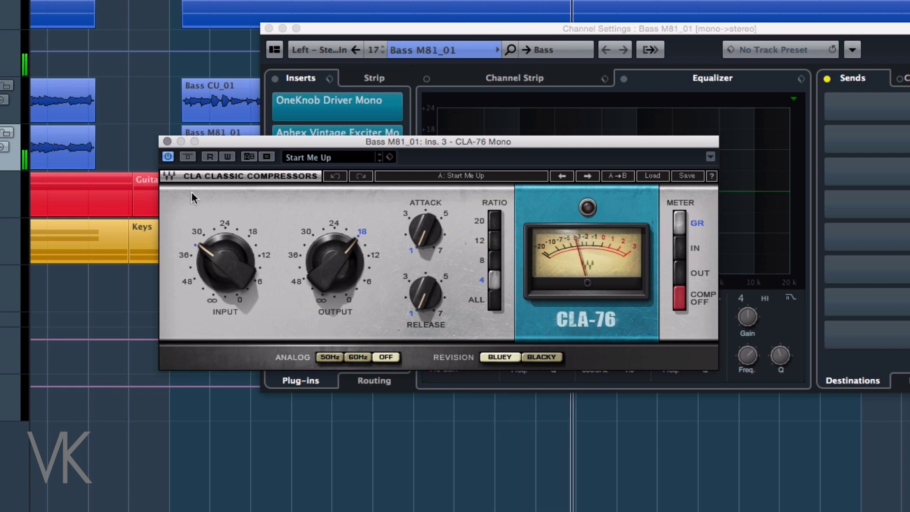
left_click(545, 360)
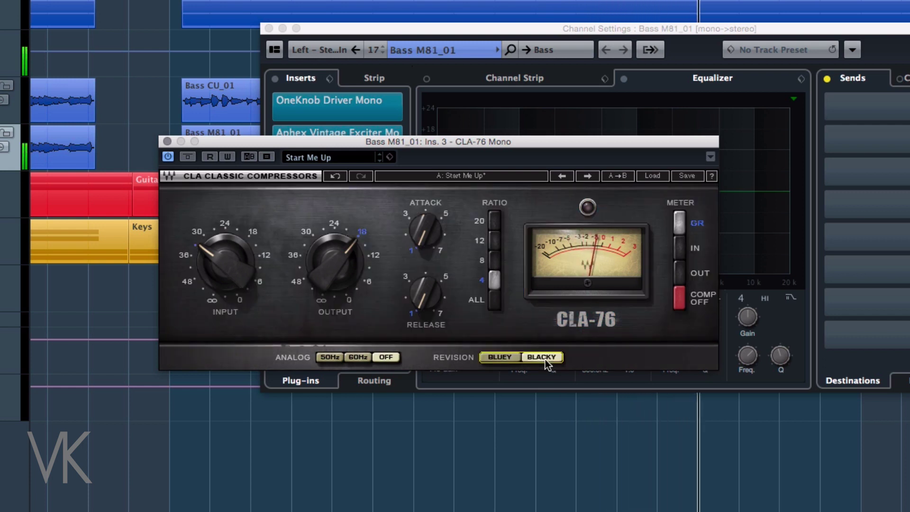
left_click(507, 357)
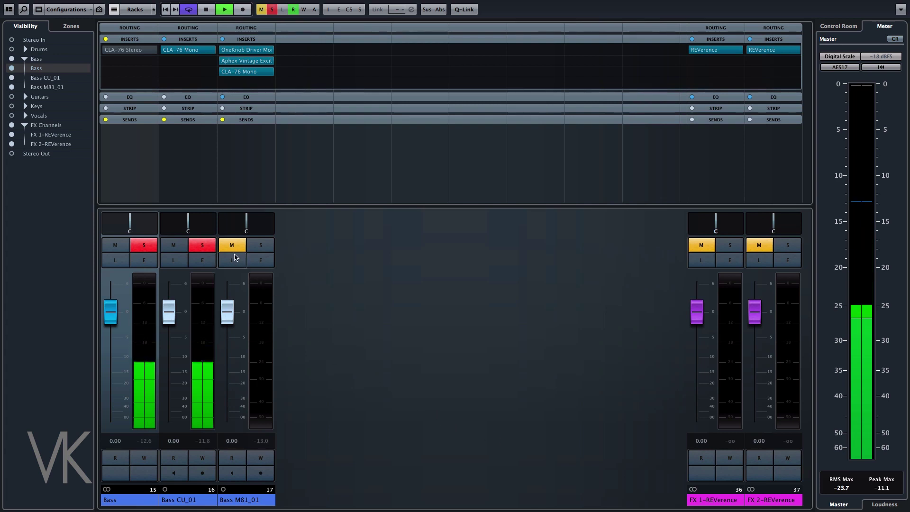
Unmute and solo Bass M81_01, then compare both bass microphones by muting each in turn before stopping playback.
left_click(232, 245)
left_click(261, 245)
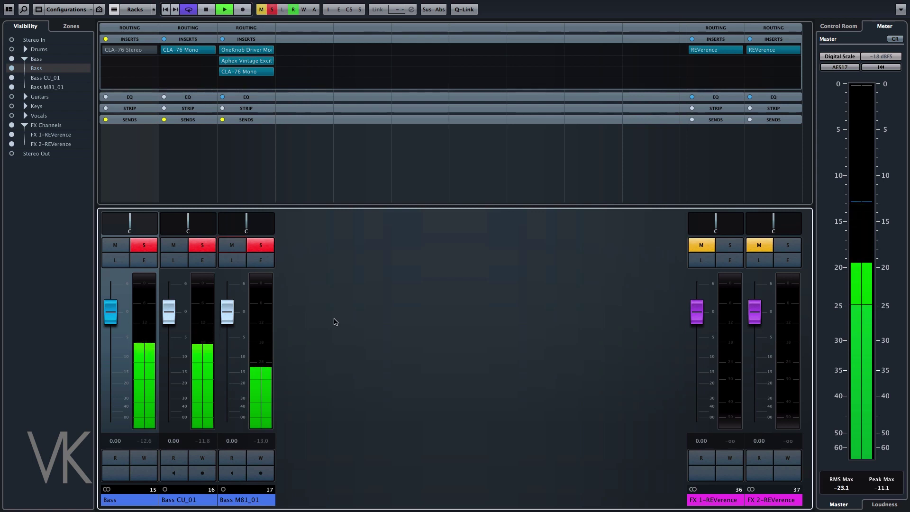
left_click(173, 245)
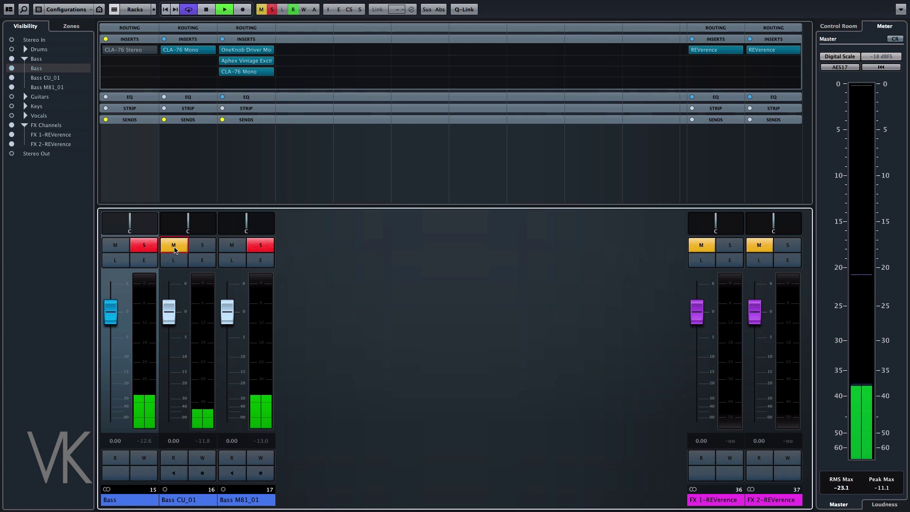
left_click(175, 249)
left_click(239, 247)
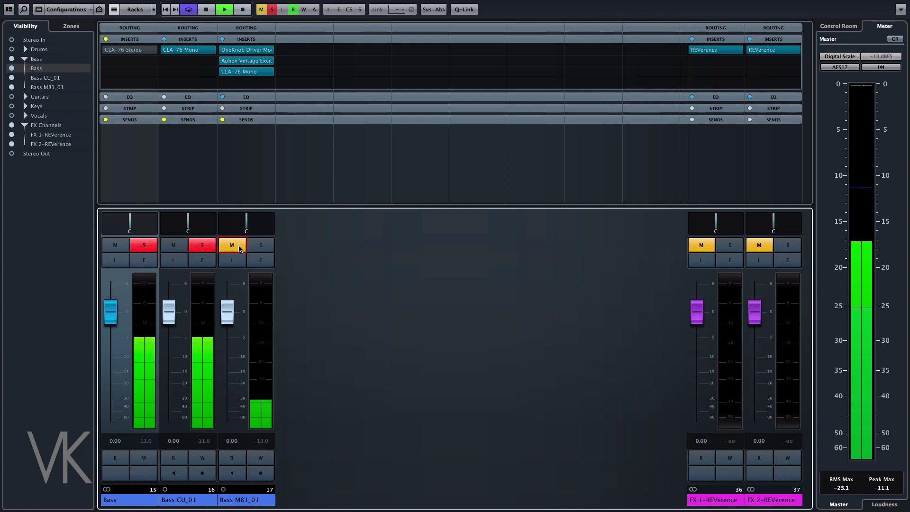
left_click(238, 246)
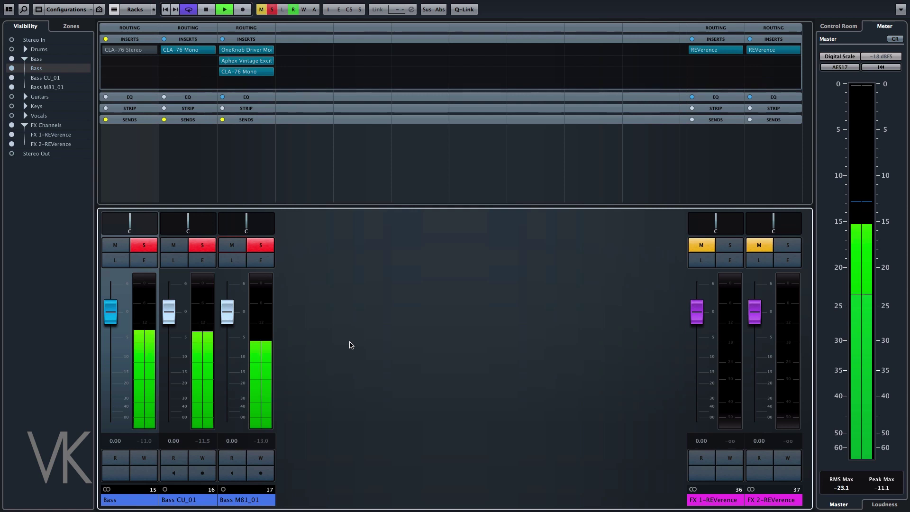
key("space")
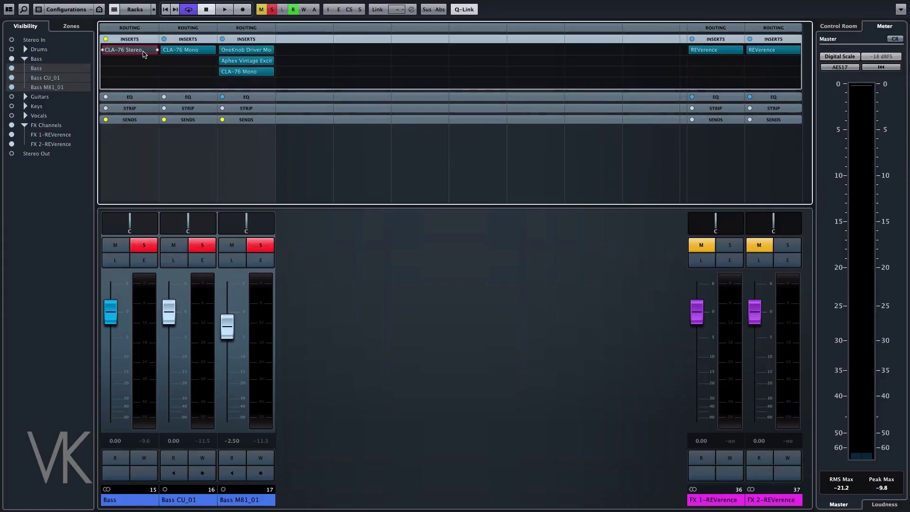
Turn off the bypass of the CLA-76 Stereo compressor on the Bass group channel and close the plug-in.
left_click(143, 51)
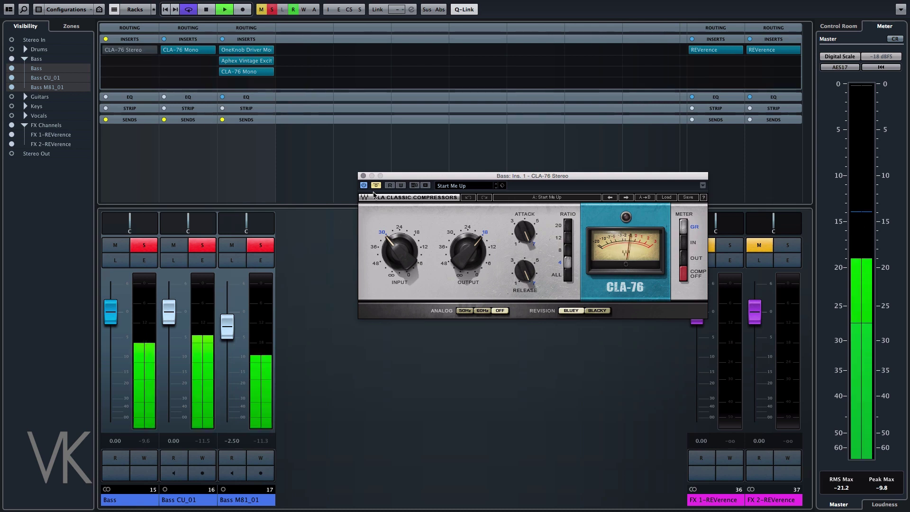
left_click(376, 185)
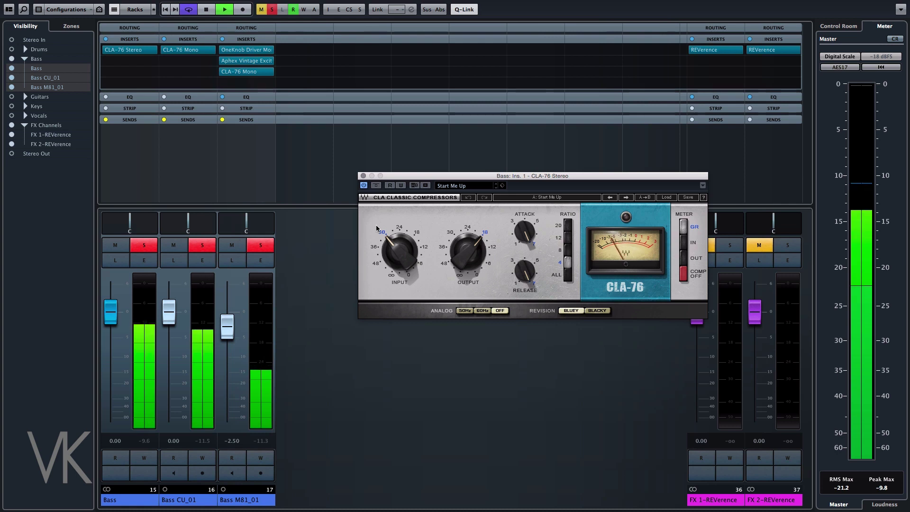
left_click(363, 176)
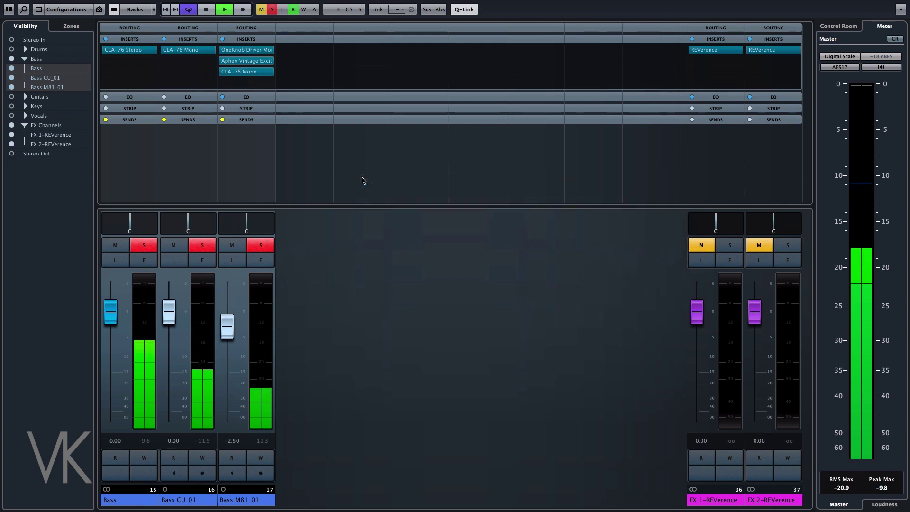
Bypass and re-enable the inserts on all three bass channels to compare the dry and processed sound.
left_click(222, 39)
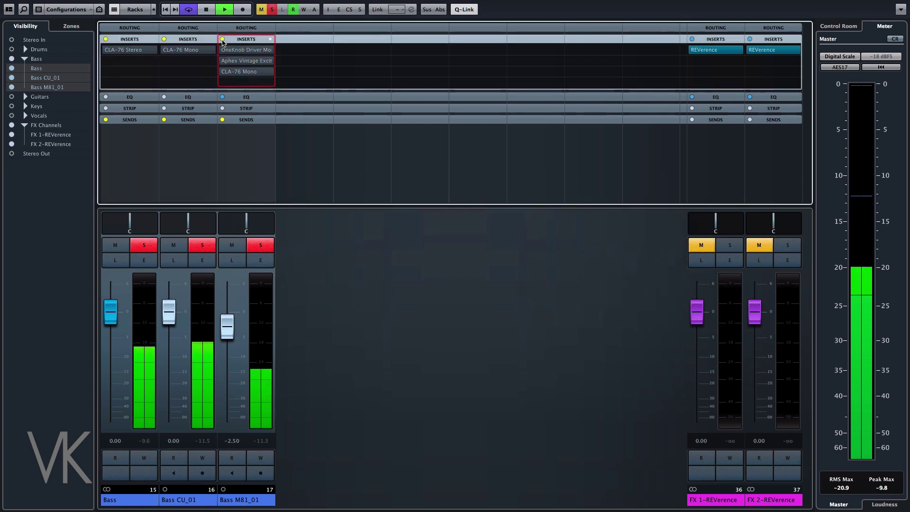
left_click(222, 39)
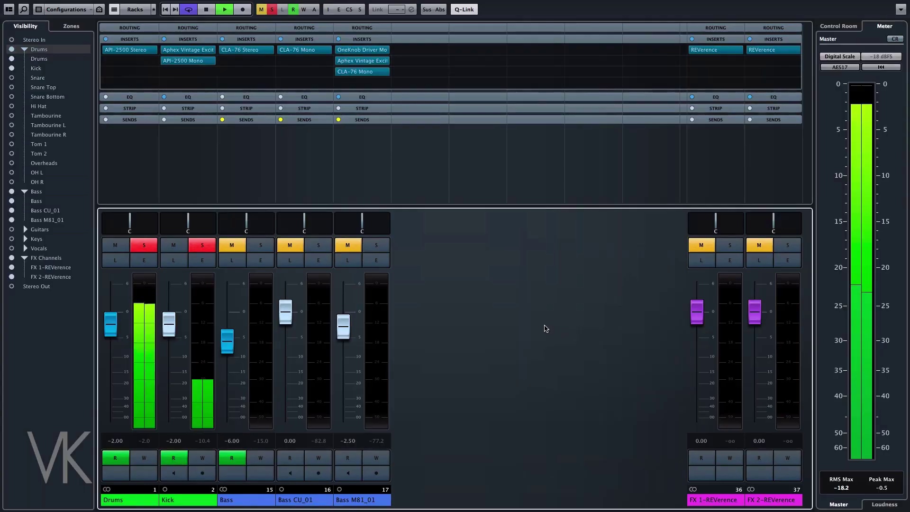
Bring the Bass group into the drum mix, comparing the sound with the group and the Bass M81_01 channel muted.
left_click(235, 246)
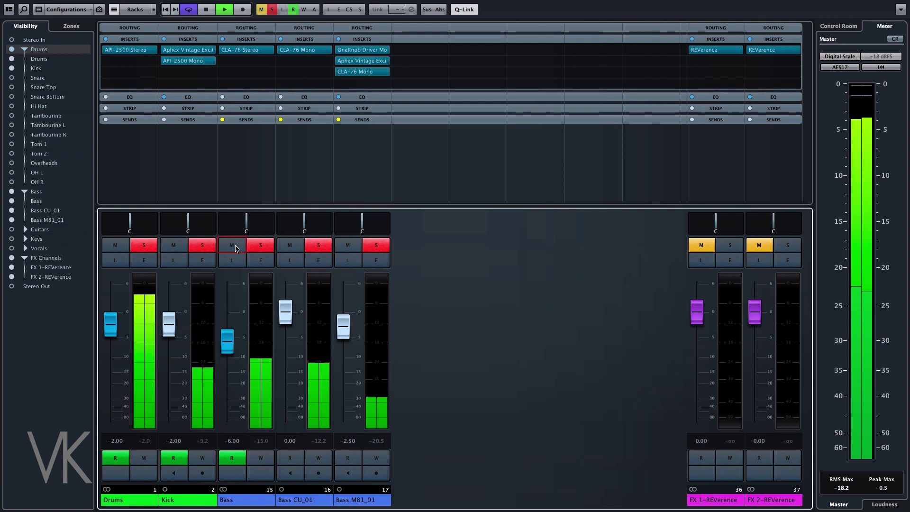
left_click(235, 246)
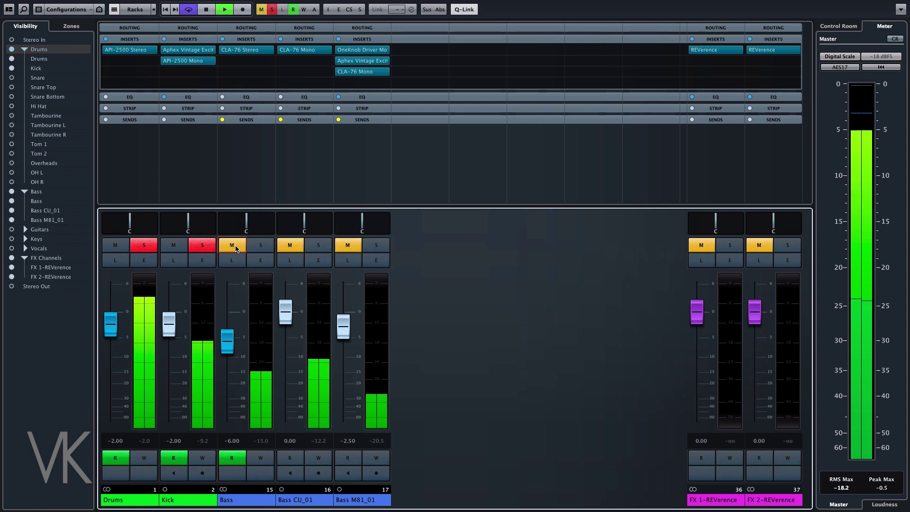
left_click(236, 248)
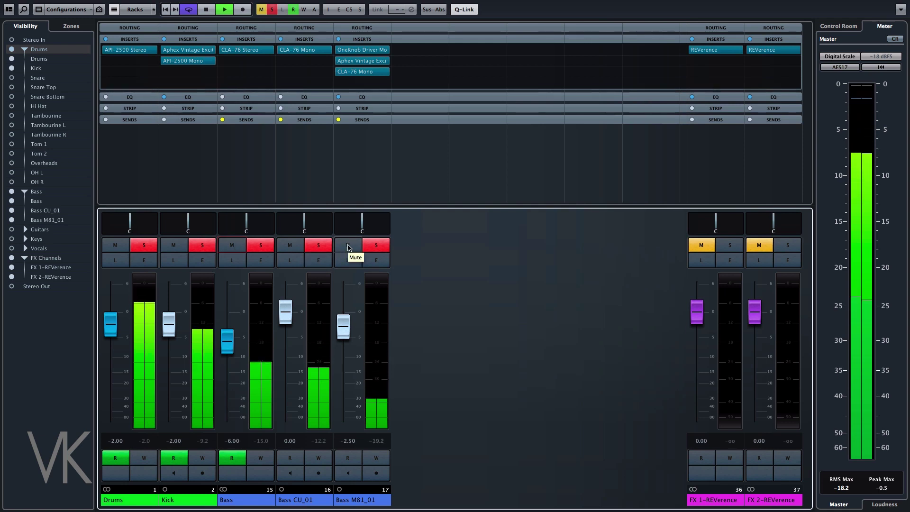
left_click(348, 246)
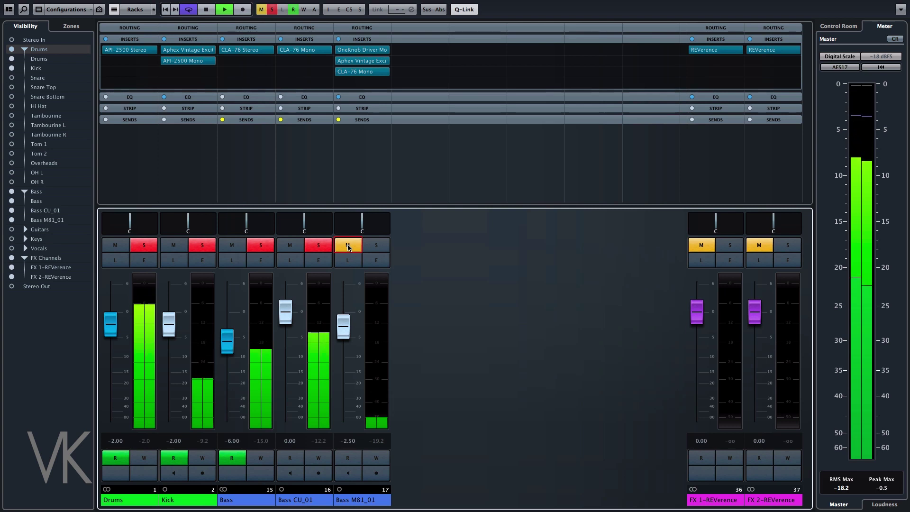
left_click(349, 246)
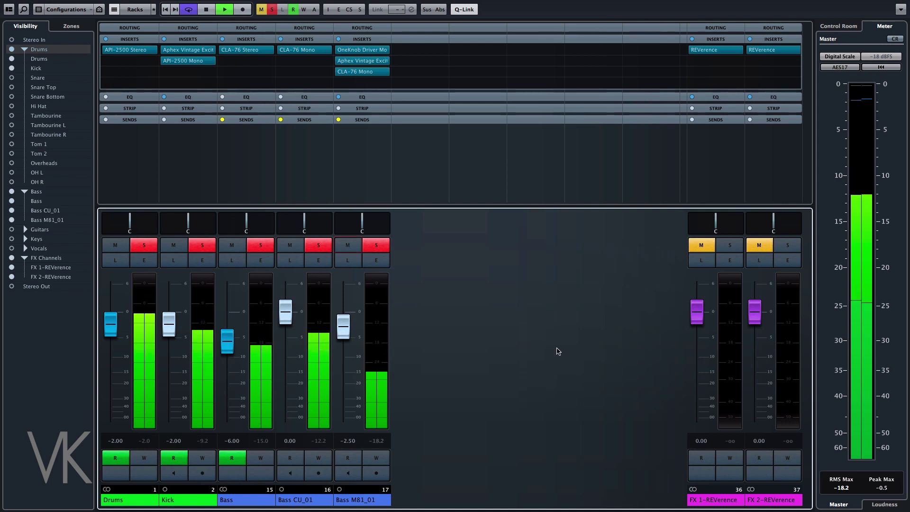
Show the project arrangement around the Chorus and bring the bass tracks into view during playback.
key("F3")
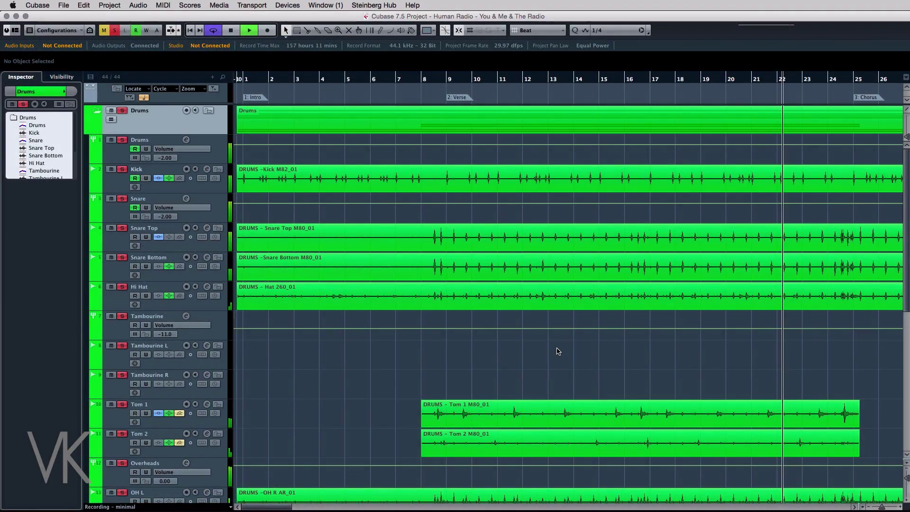
scroll(563, 351, "right", 10)
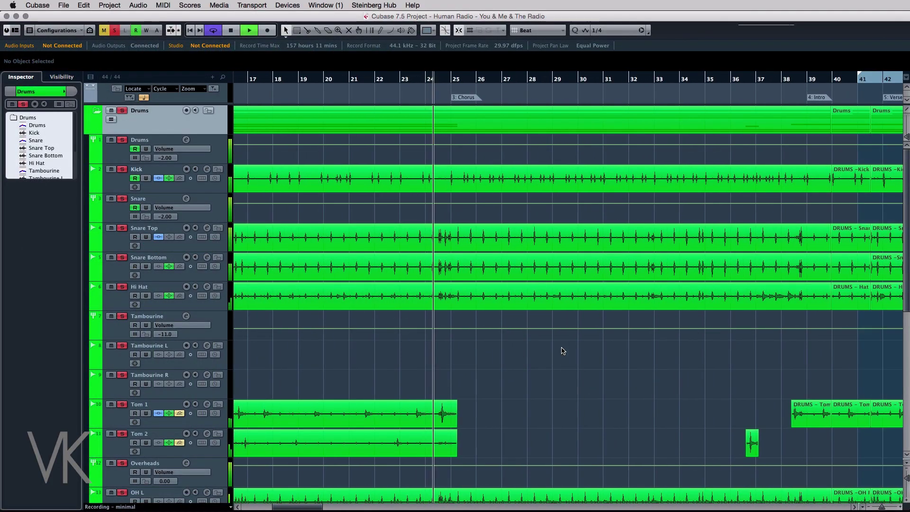
left_click_drag(904, 185, 907, 284)
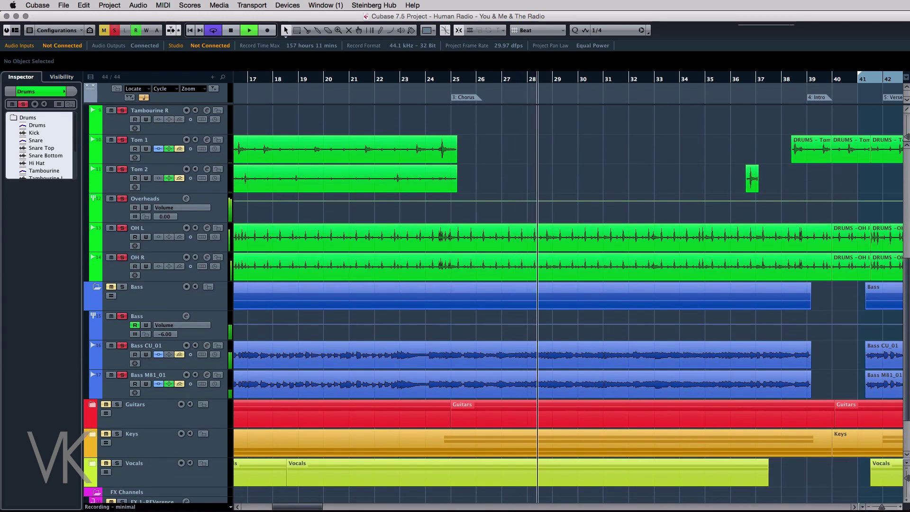